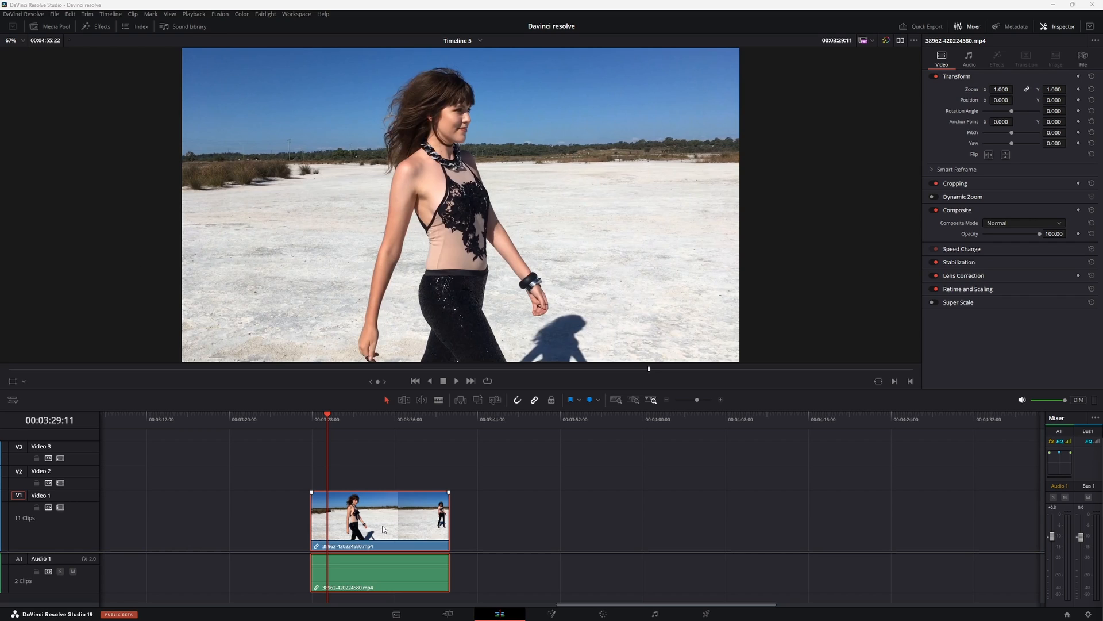
# Step: Open the clip of the walking woman on the Color page and set its node's saturation to 0
pyautogui.click(603, 613)
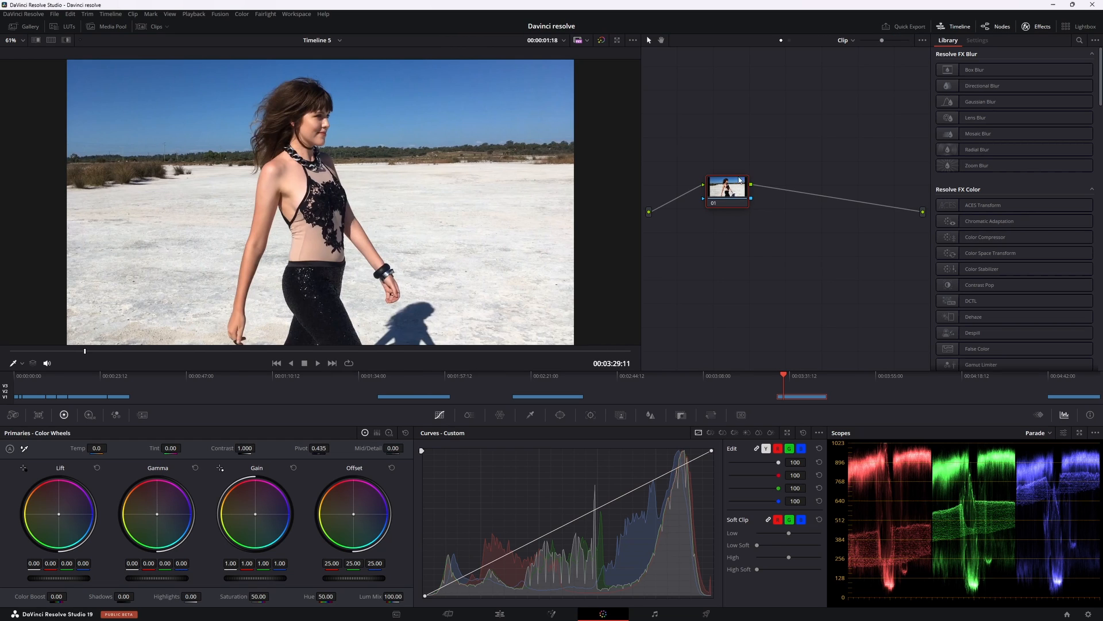
pyautogui.moveTo(740, 179); pyautogui.dragTo(778, 191)
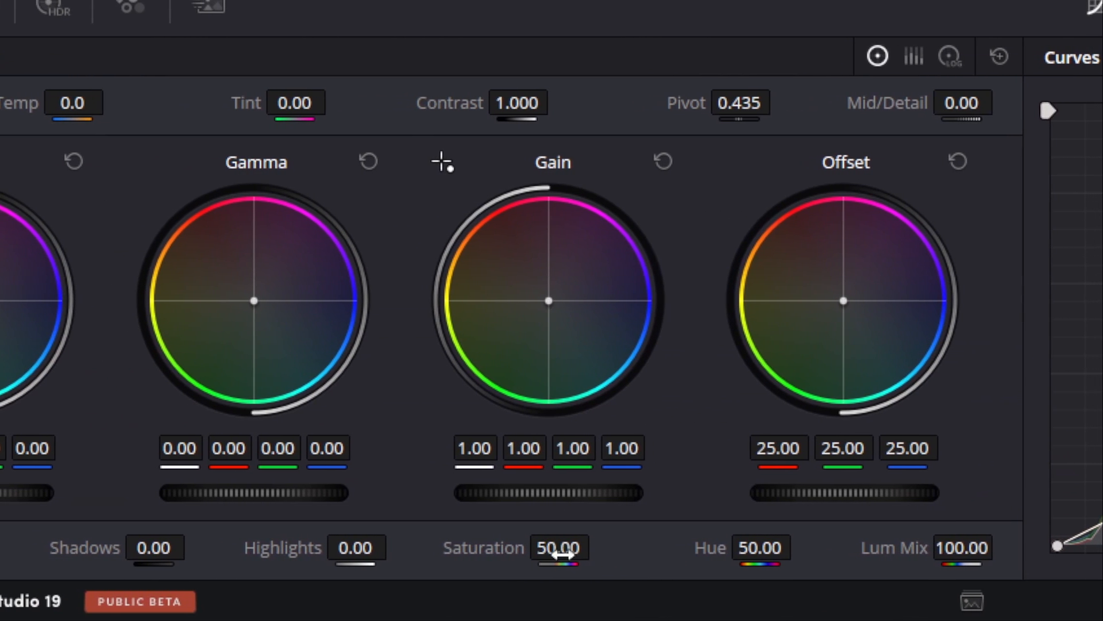
pyautogui.moveTo(551, 547); pyautogui.dragTo(454, 547)
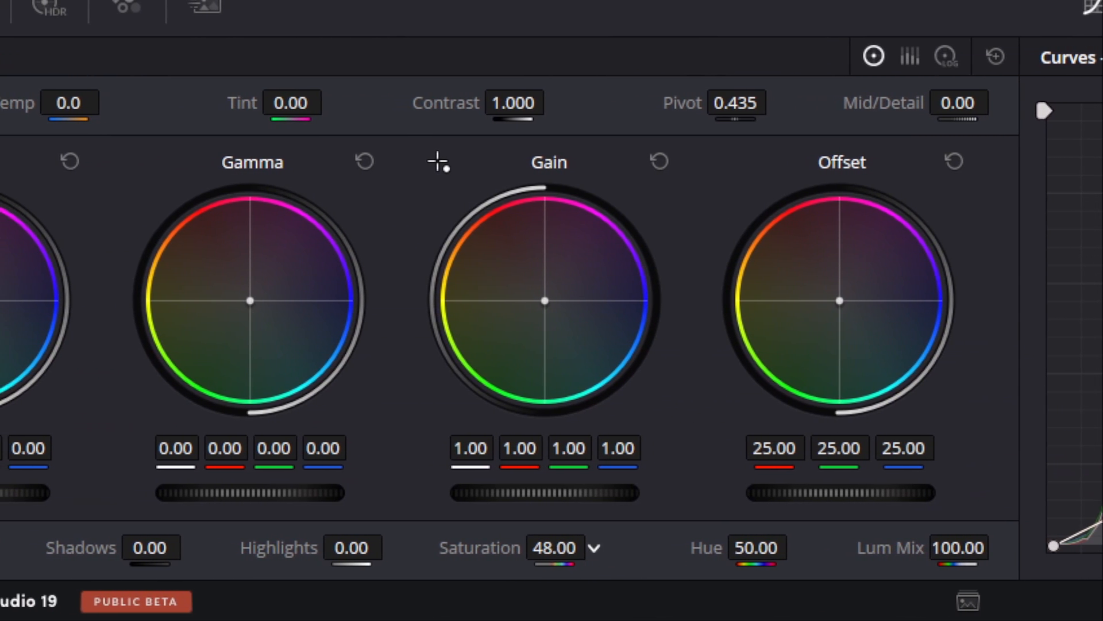
pyautogui.moveTo(799, 547); pyautogui.dragTo(770, 555)
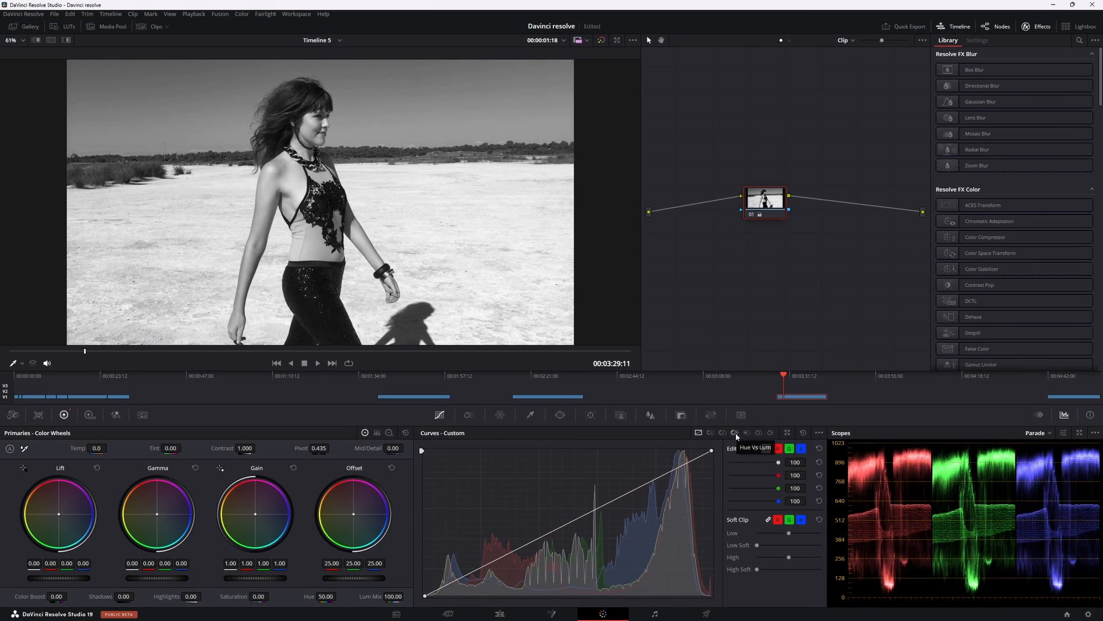
# Step: Try to adjust the sky's luminance with the Hue Vs Lum curve on the desaturated node and reset the curve
pyautogui.click(735, 433)
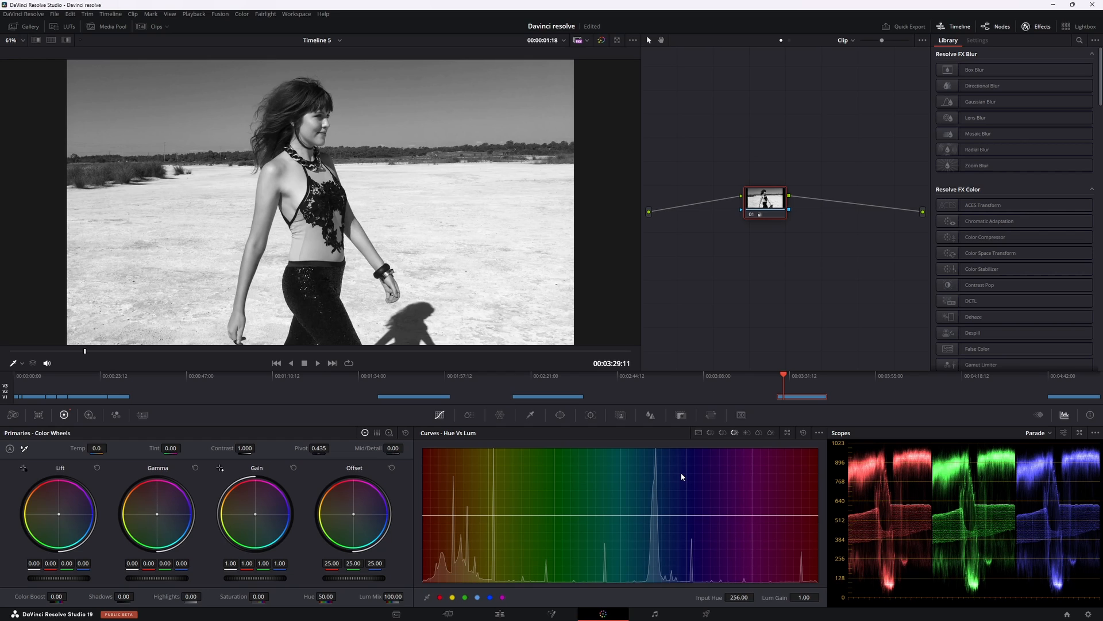
pyautogui.click(488, 83)
pyautogui.moveTo(659, 518)
pyautogui.mouseDown()
pyautogui.moveTo(661, 456)
pyautogui.moveTo(660, 535)
pyautogui.moveTo(659, 518)
pyautogui.mouseUp()
pyautogui.click(804, 436)
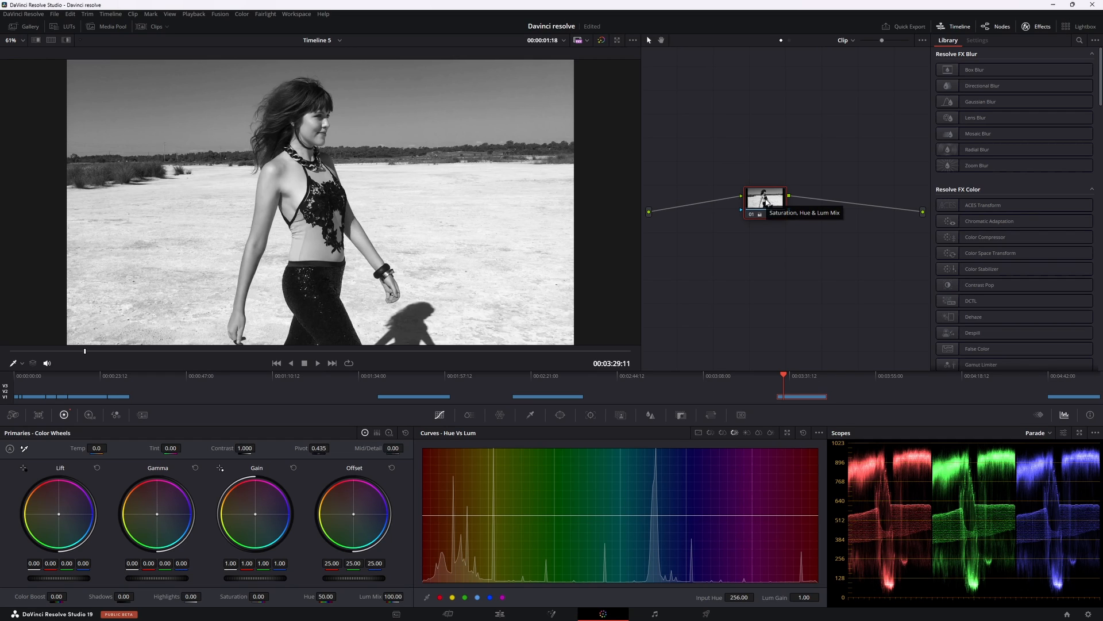
# Step: Try a serial node placed after the desaturated node and delete it
pyautogui.hotkey('alt', 's')
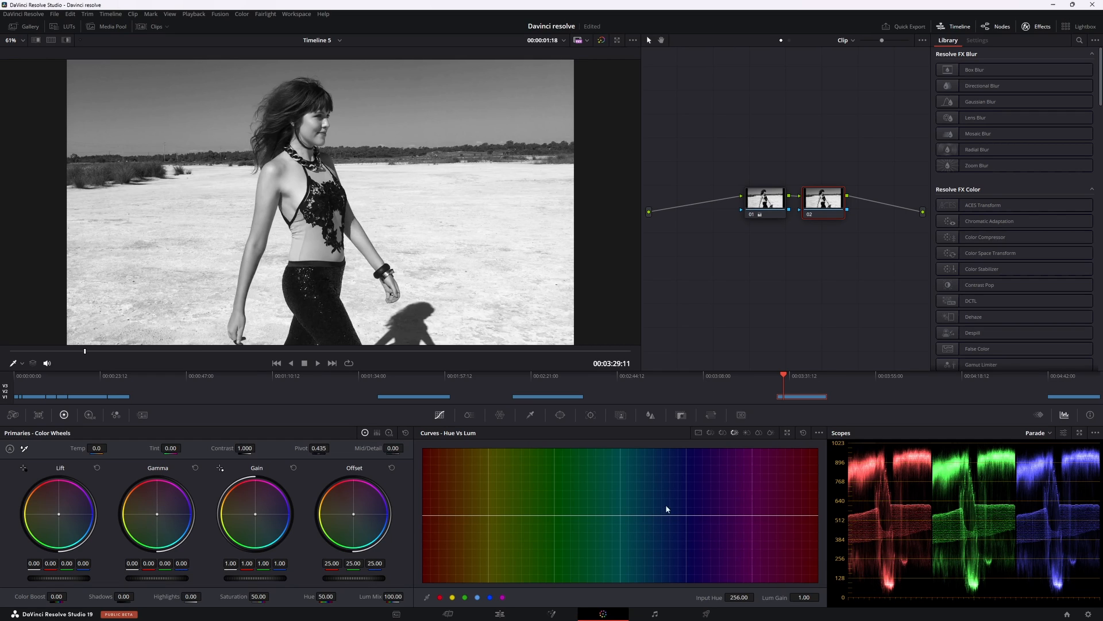
pyautogui.hotkey('ctrl', 's')
pyautogui.press('Delete')
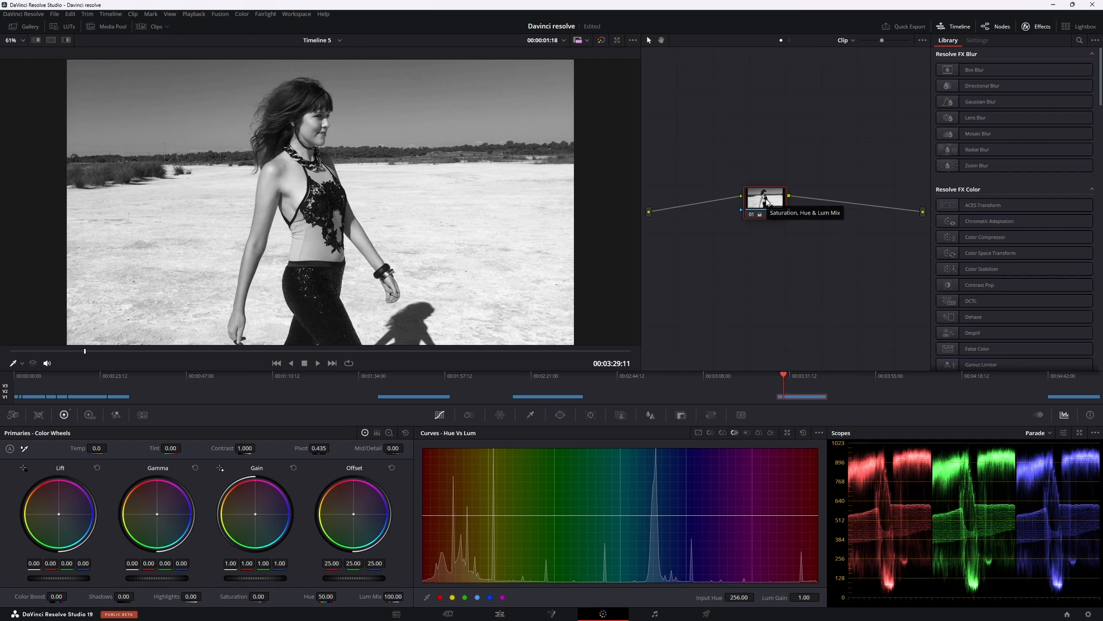
# Step: Insert a node before the desaturated node and use Hue Vs Lum to darken the sky and raise the skin's lum gain to 1.16
pyautogui.hotkey('shift', 's')
pyautogui.moveTo(768, 202); pyautogui.dragTo(840, 244)
pyautogui.click(767, 246)
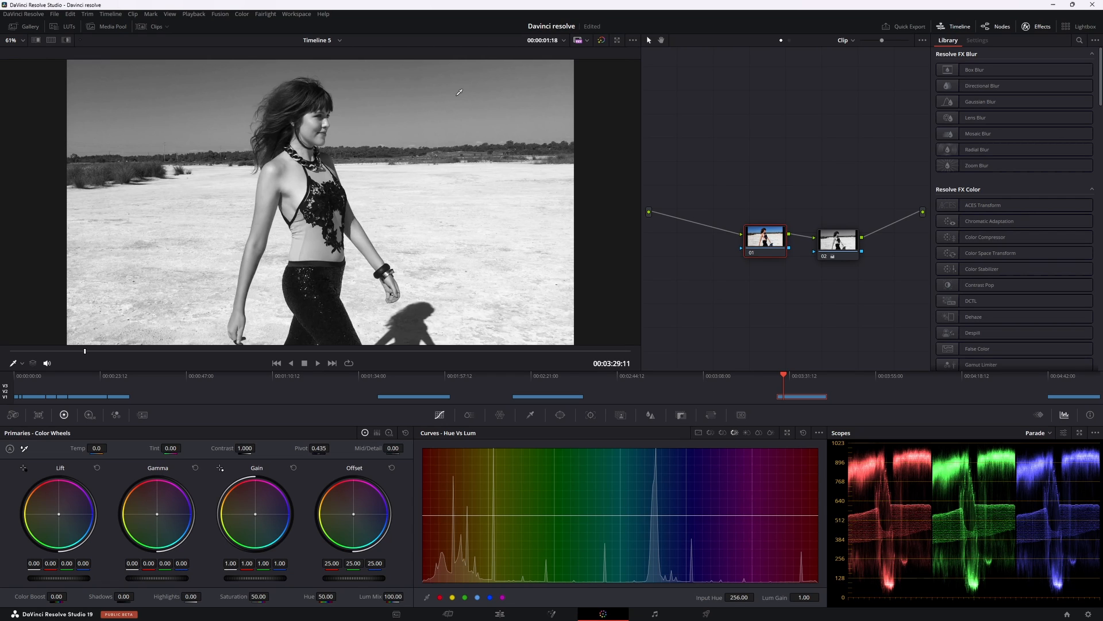
pyautogui.moveTo(655, 520)
pyautogui.mouseDown()
pyautogui.moveTo(660, 506)
pyautogui.moveTo(665, 531)
pyautogui.moveTo(661, 503)
pyautogui.moveTo(667, 528)
pyautogui.mouseUp()
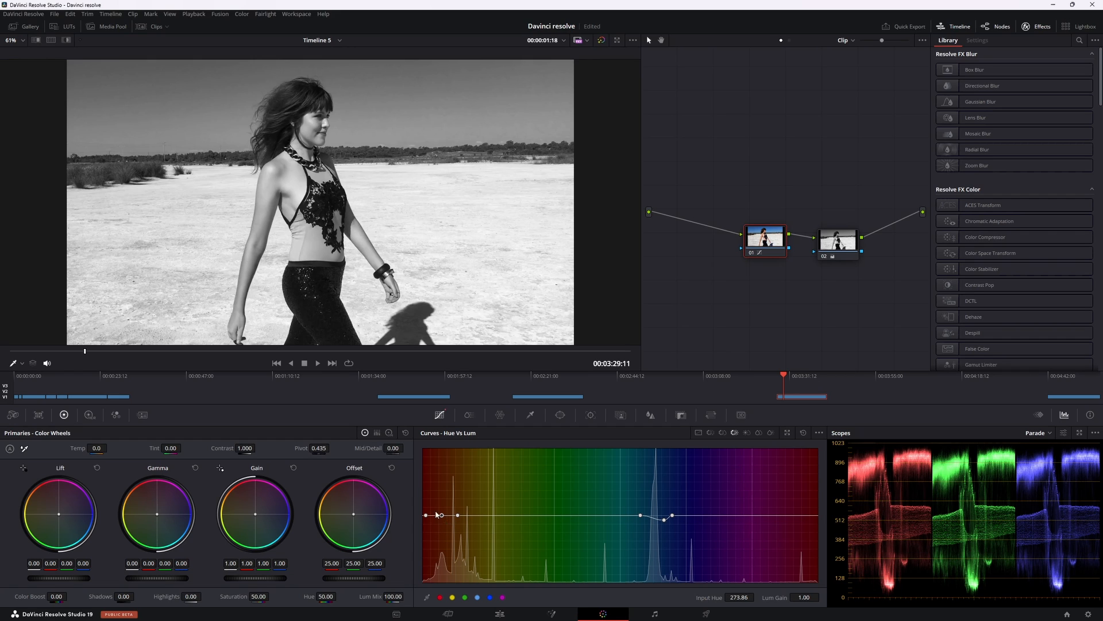
pyautogui.moveTo(442, 518)
pyautogui.mouseDown()
pyautogui.moveTo(451, 526)
pyautogui.moveTo(449, 505)
pyautogui.mouseUp()
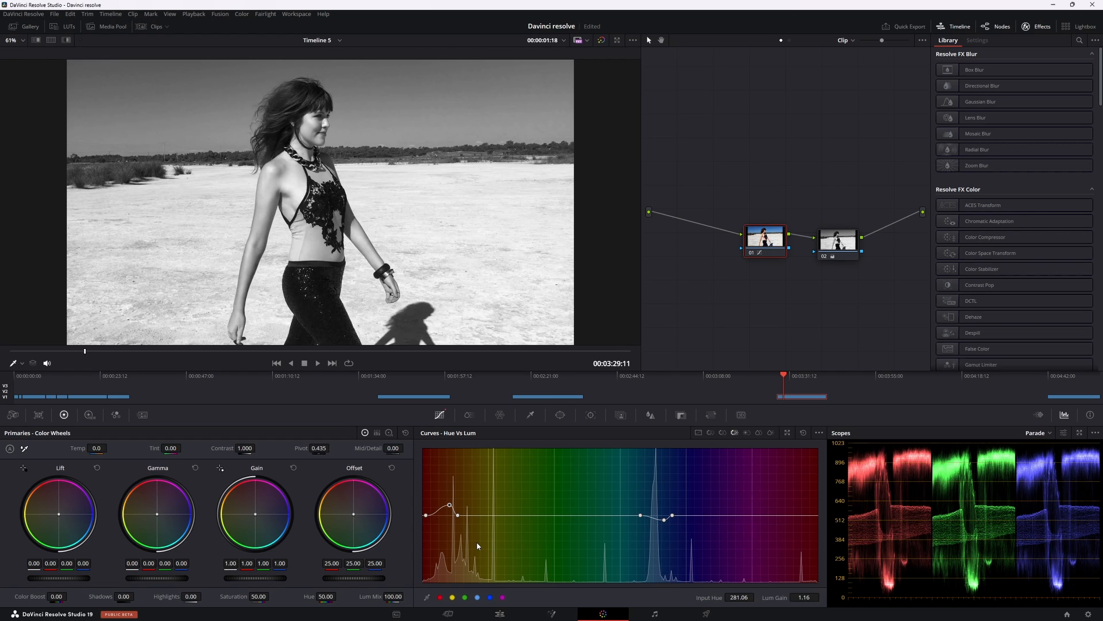
# Step: Delete the desaturated second node and reset the grade of the remaining node
pyautogui.click(838, 240)
pyautogui.press('Delete')
pyautogui.rightClick(768, 234)
pyautogui.click(796, 239)
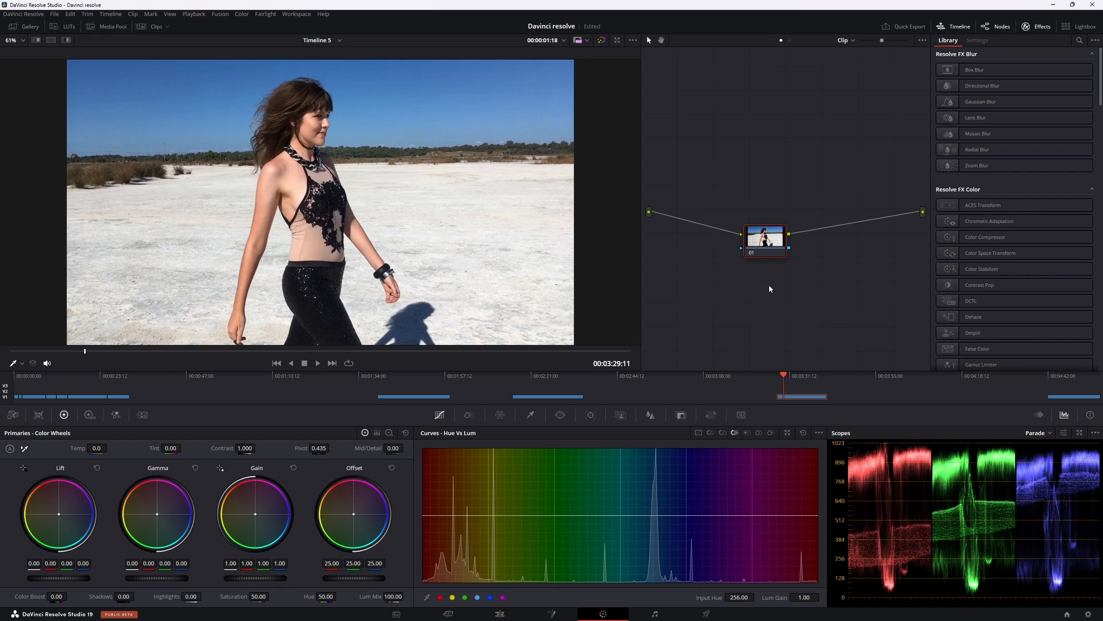
pyautogui.moveTo(776, 240); pyautogui.dragTo(771, 215)
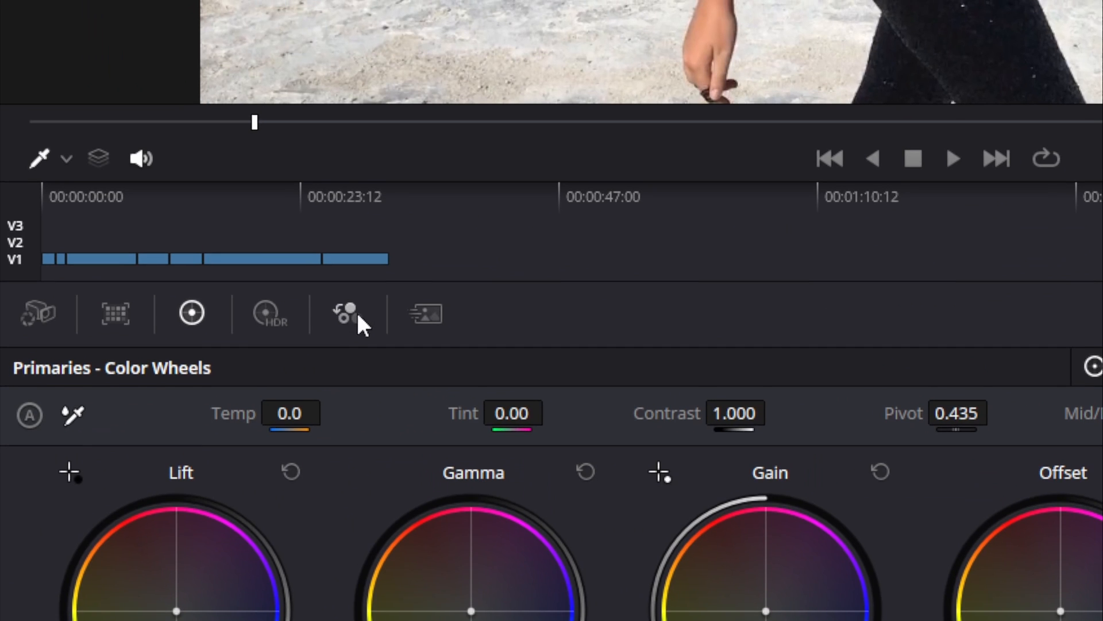
# Step: Enable Monochrome in the RGB Mixer and set the red, green and blue outputs to 0.38, 0.42 and 0.10
pyautogui.click(352, 319)
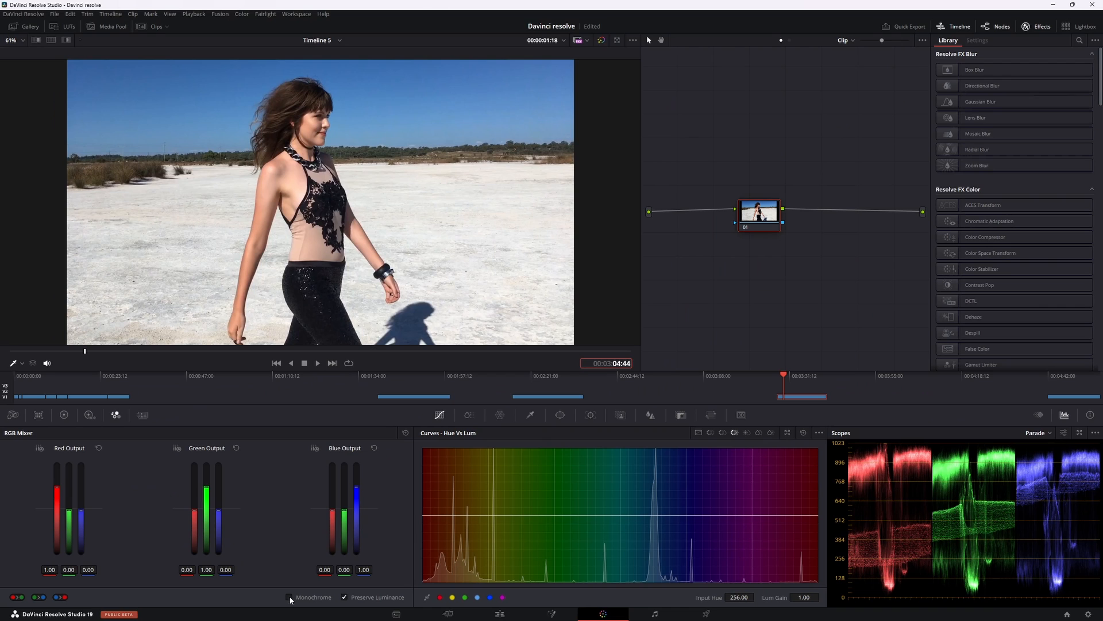
pyautogui.click(290, 598)
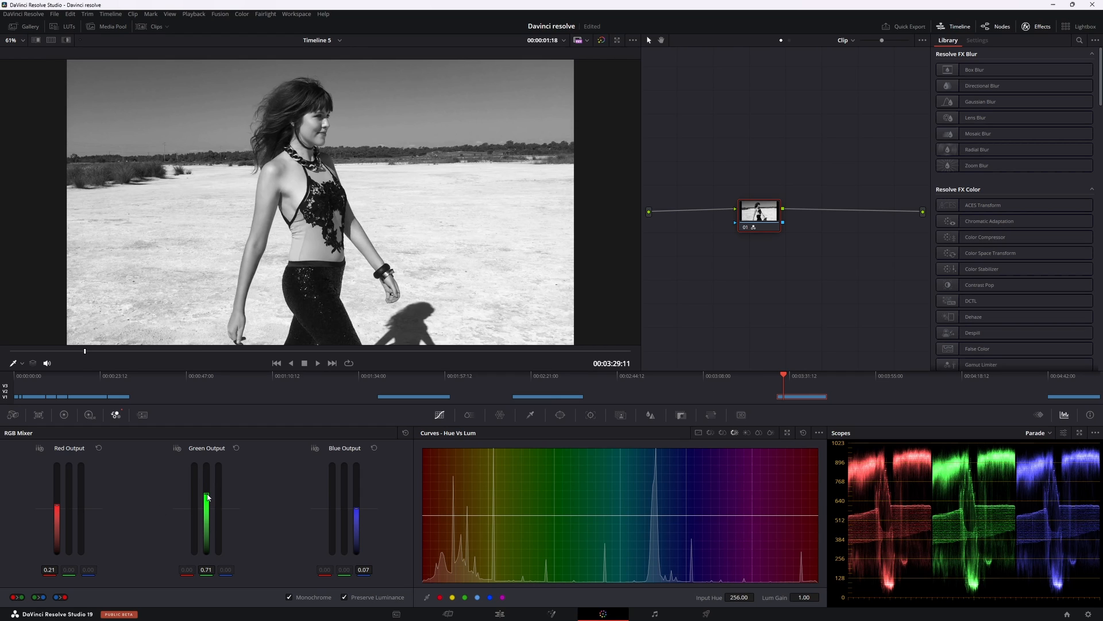
pyautogui.moveTo(206, 495); pyautogui.dragTo(207, 501)
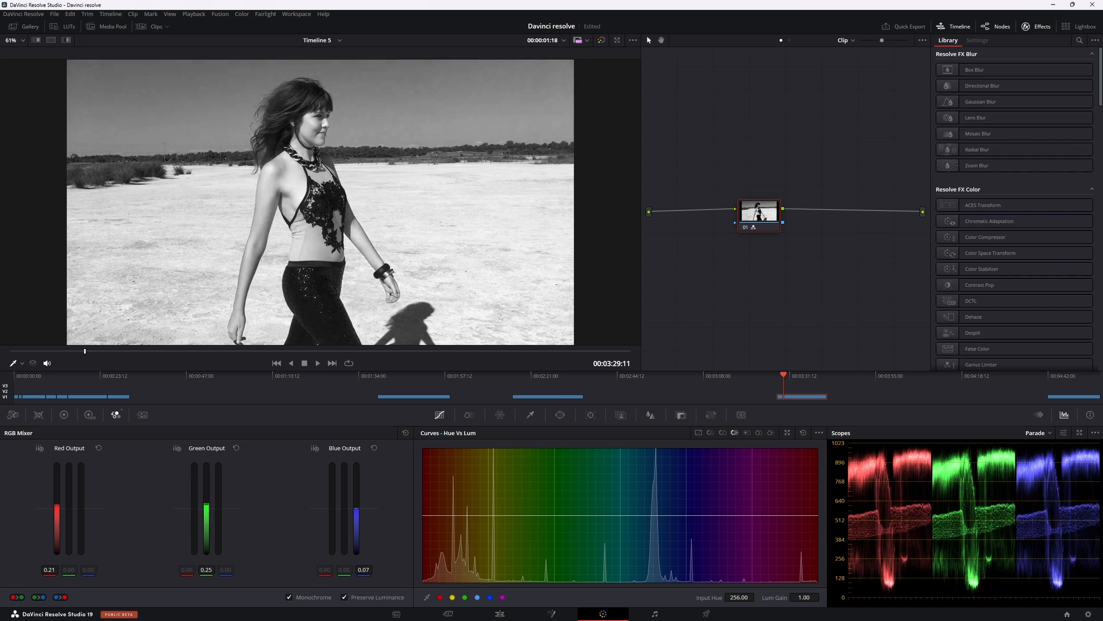
pyautogui.moveTo(357, 508)
pyautogui.mouseDown()
pyautogui.moveTo(357, 476)
pyautogui.moveTo(356, 508)
pyautogui.mouseUp()
pyautogui.moveTo(56, 508); pyautogui.dragTo(56, 501)
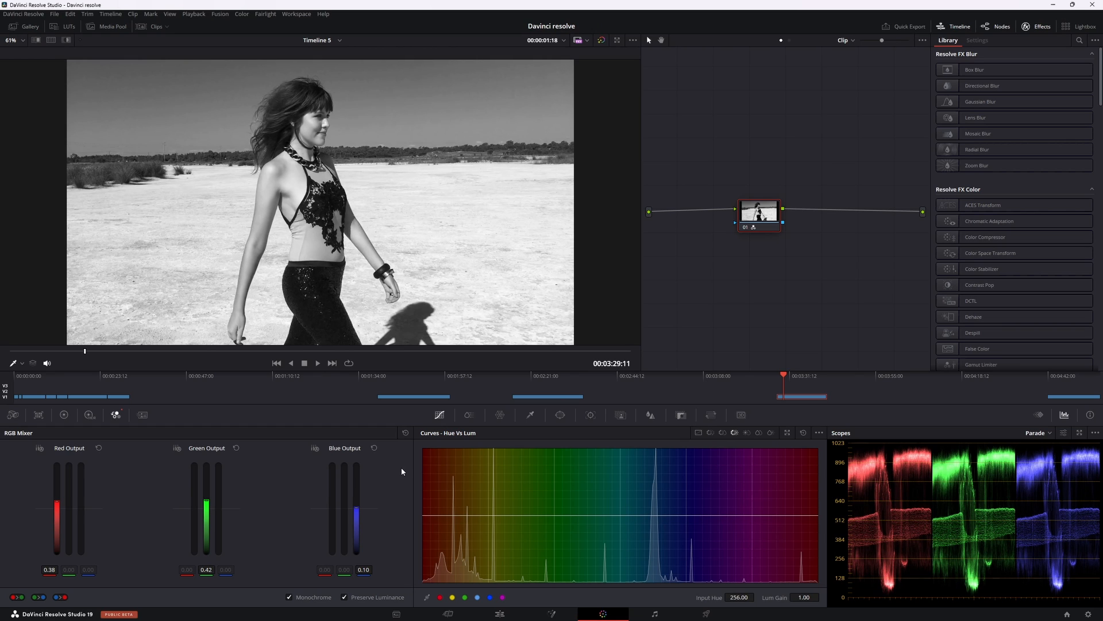
# Step: Reset the node grade and unlink the channels of the custom curves
pyautogui.rightClick(757, 220)
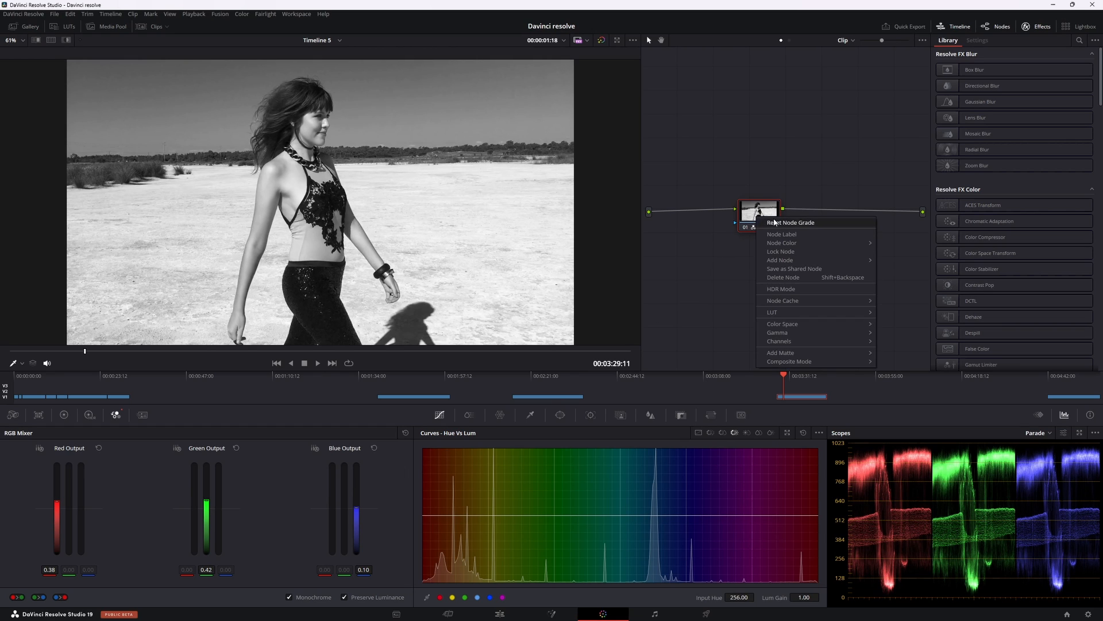
pyautogui.click(781, 224)
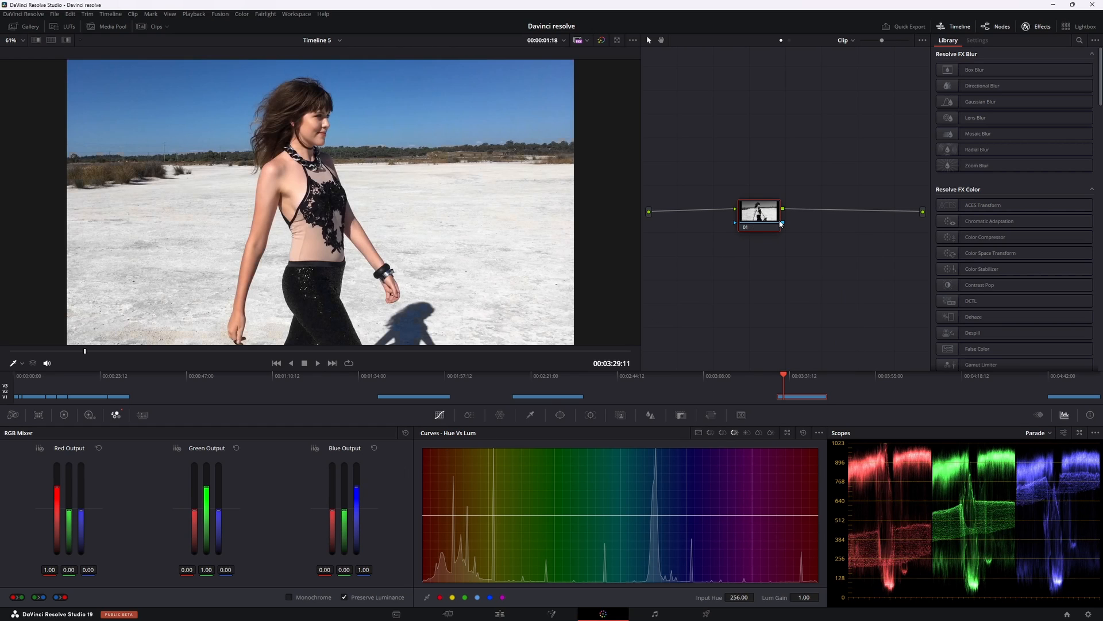
pyautogui.click(699, 433)
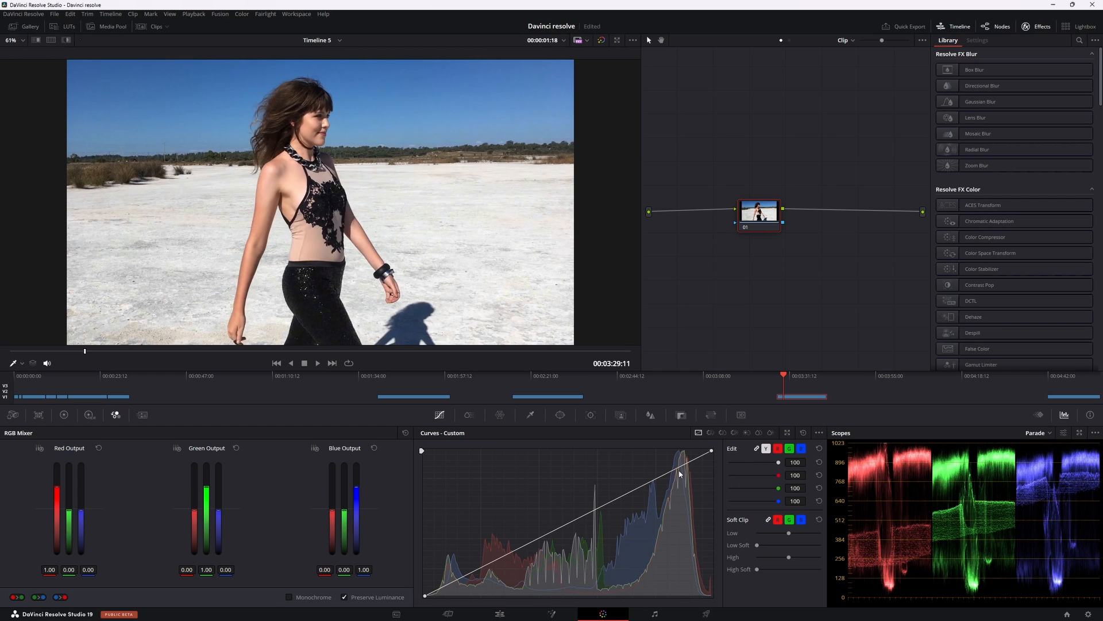
pyautogui.click(758, 449)
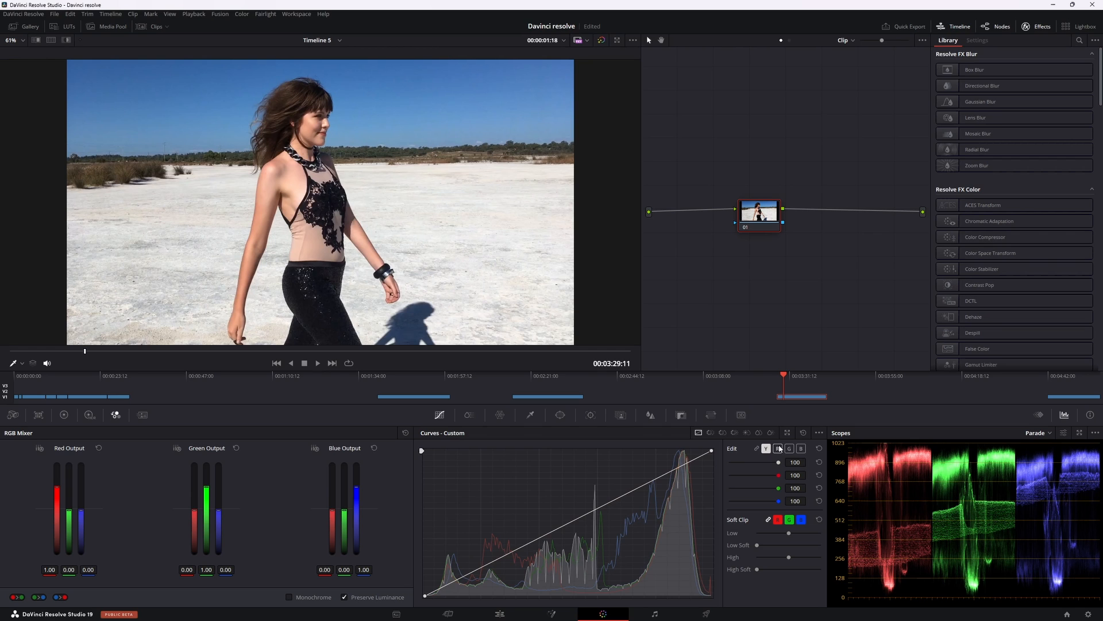
# Step: Lower the white endpoints of the red, green and blue custom curves to the very bottom of the graph
pyautogui.click(778, 449)
pyautogui.moveTo(712, 451); pyautogui.dragTo(712, 596)
pyautogui.click(789, 448)
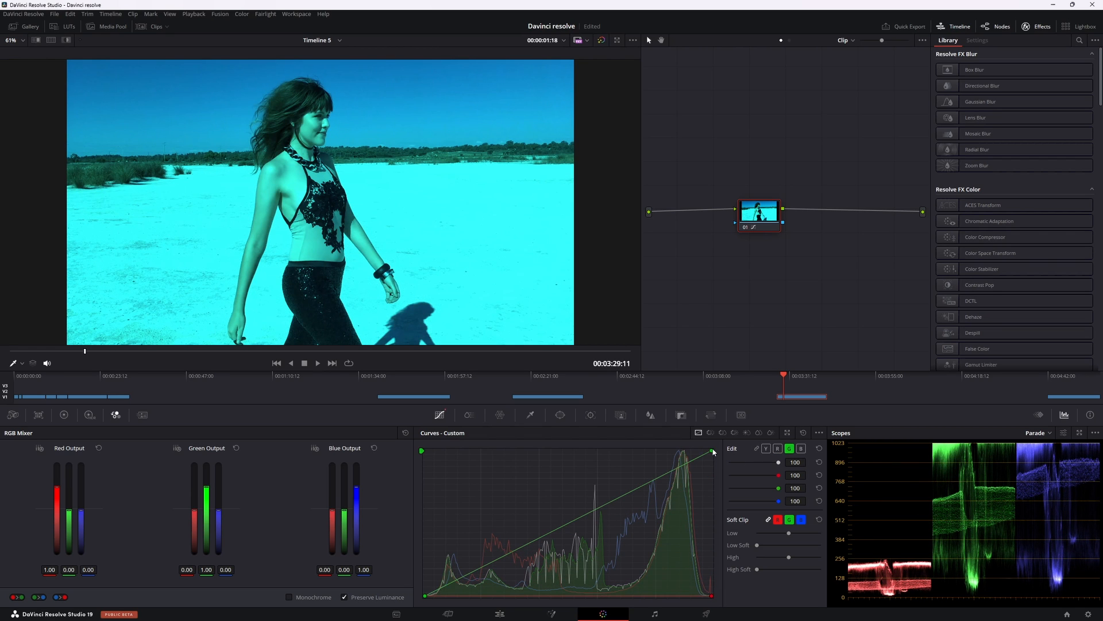
pyautogui.moveTo(713, 453); pyautogui.dragTo(725, 600)
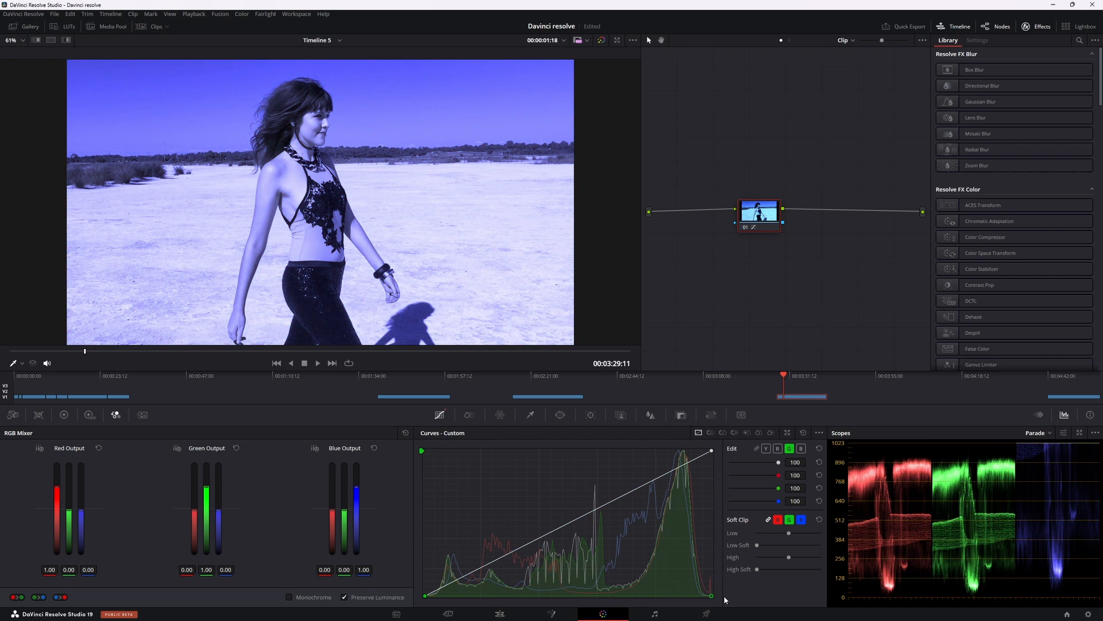
pyautogui.click(801, 448)
pyautogui.moveTo(713, 451); pyautogui.dragTo(733, 596)
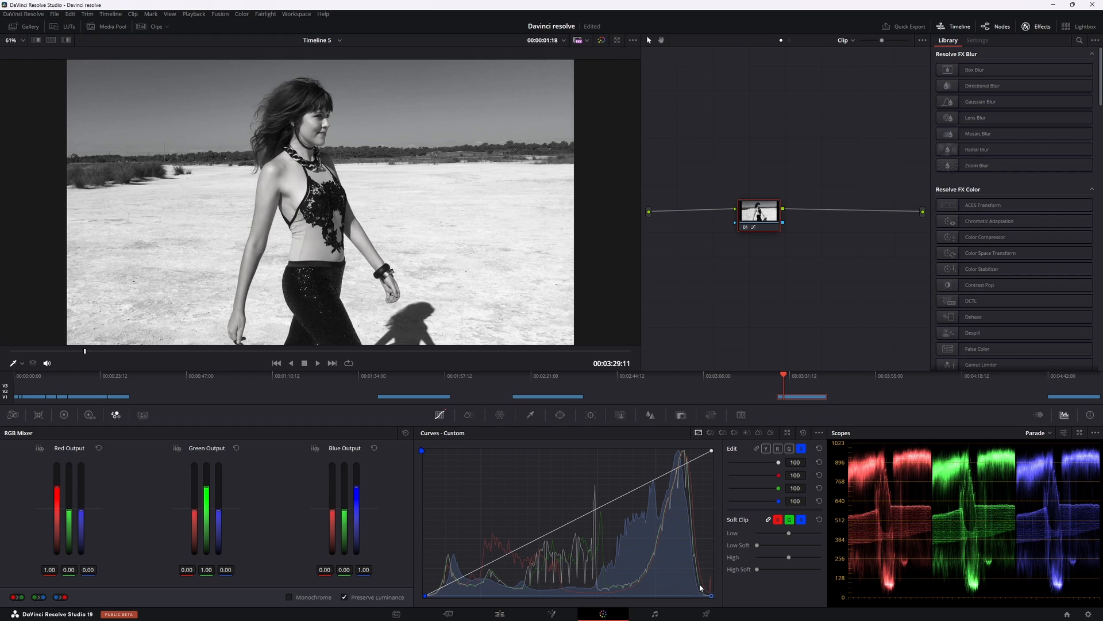
# Step: Try lowering the white endpoint of the luma custom curve and undo the change
pyautogui.click(711, 451)
pyautogui.moveTo(712, 452); pyautogui.dragTo(714, 522)
pyautogui.hotkey('ctrl', 'z')
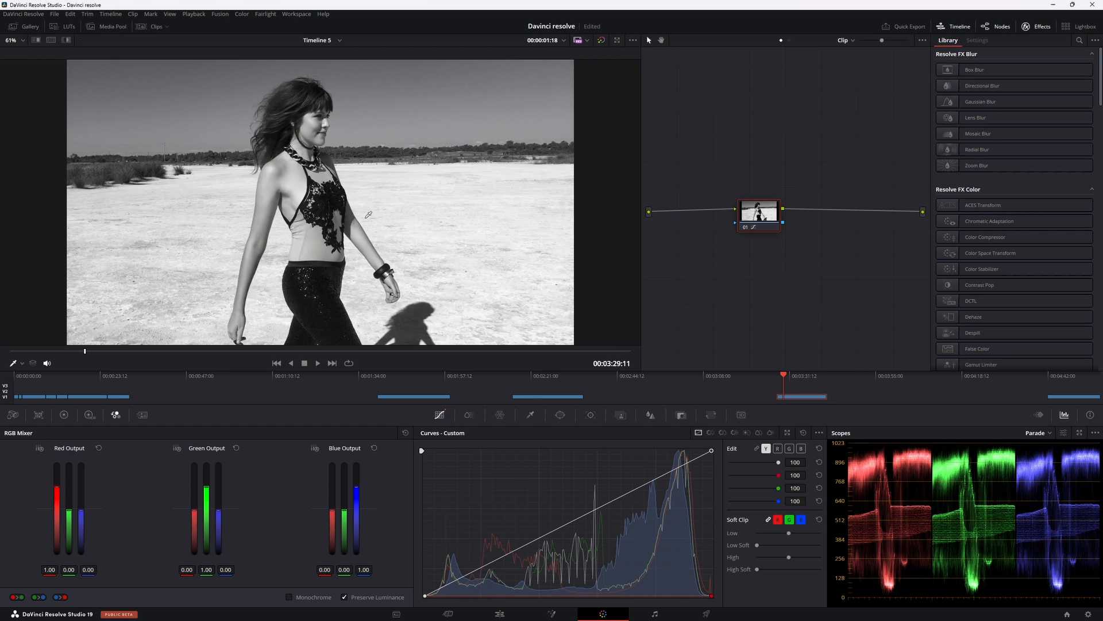
# Step: Insert a serial node before the node with the custom curves and arrange the two nodes in line
pyautogui.moveTo(755, 212); pyautogui.dragTo(818, 212)
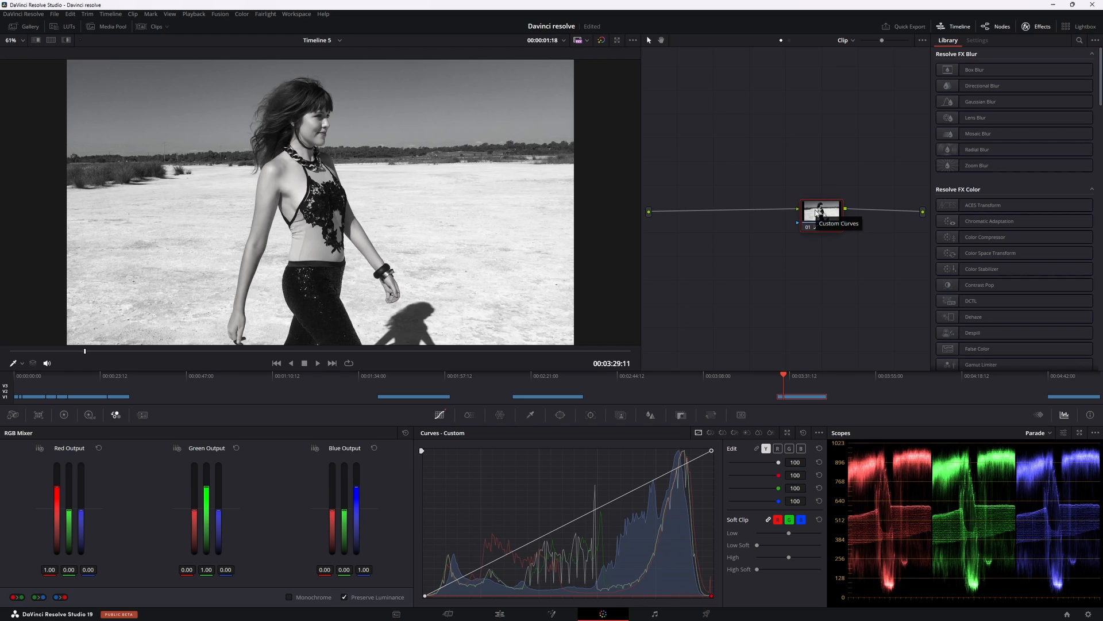
pyautogui.hotkey('shift', 's')
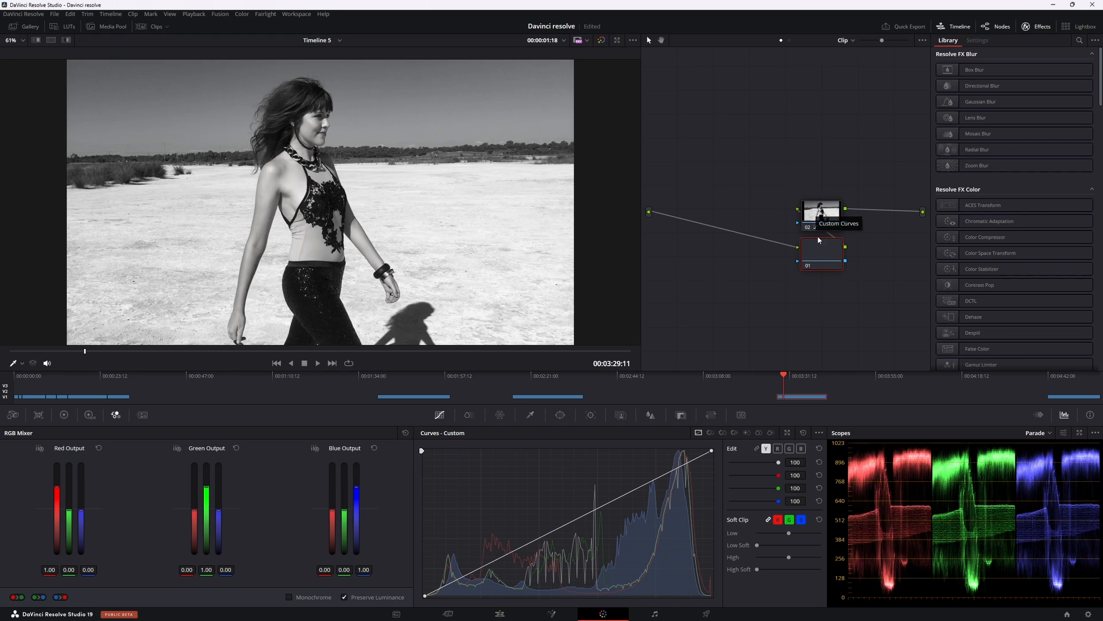
pyautogui.moveTo(743, 226); pyautogui.dragTo(747, 222)
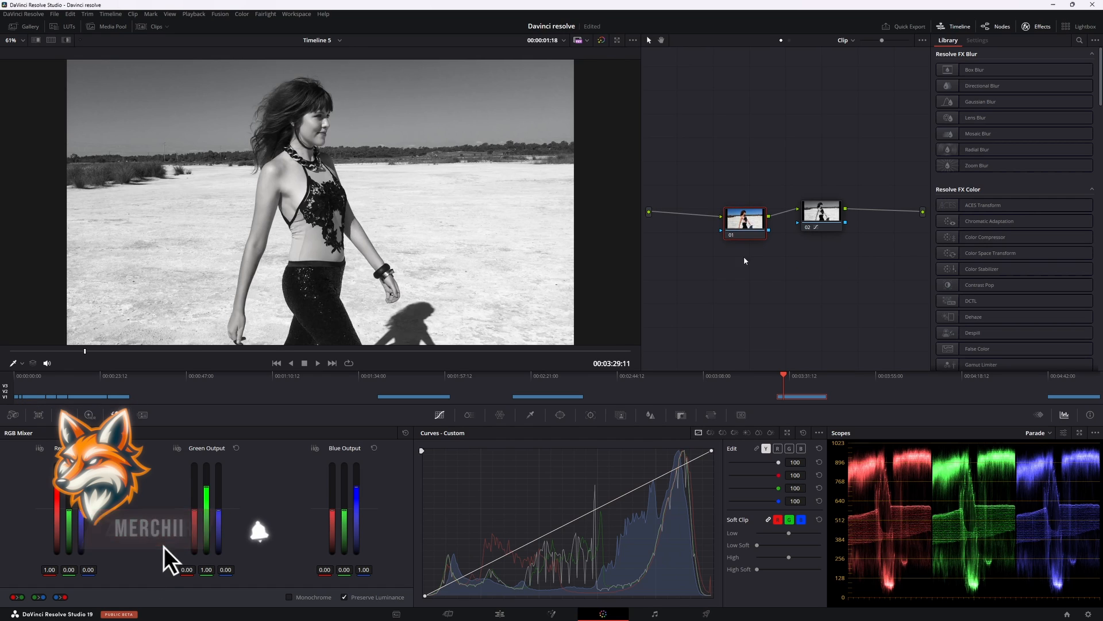
# Step: Sample the blue sky for the Hue Vs Lum curve on the first node and adjust its control point
pyautogui.click(735, 432)
pyautogui.click(441, 87)
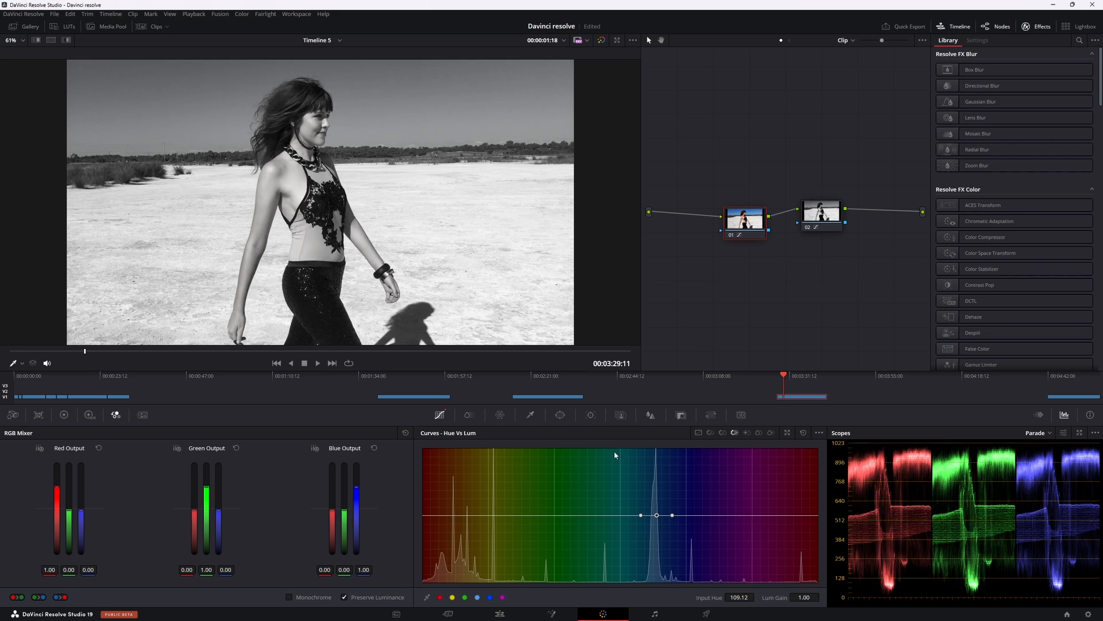
pyautogui.moveTo(657, 515)
pyautogui.mouseDown()
pyautogui.moveTo(662, 496)
pyautogui.moveTo(671, 516)
pyautogui.mouseUp()
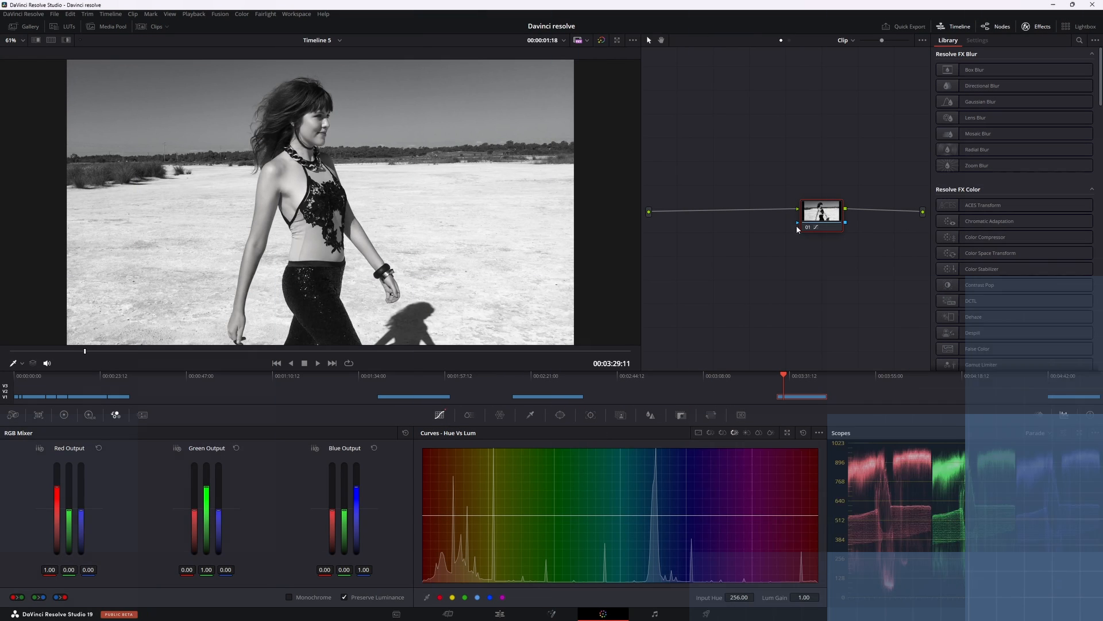
# Step: Reset the node grade and set the node's saturation to 0 in the primaries color wheels
pyautogui.rightClick(816, 217)
pyautogui.click(835, 221)
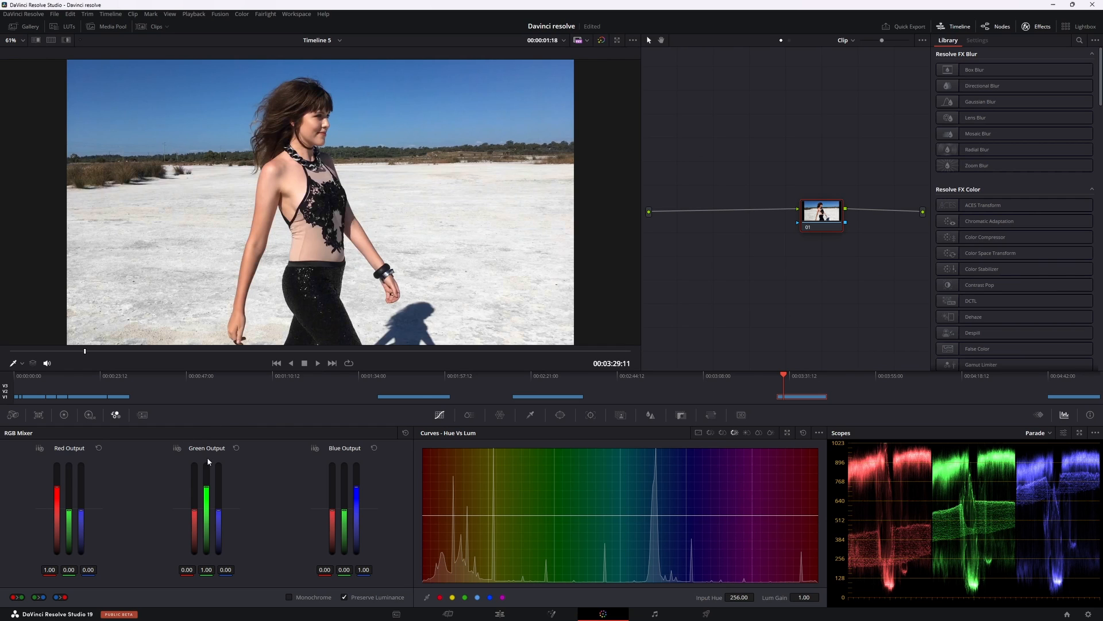
pyautogui.click(64, 415)
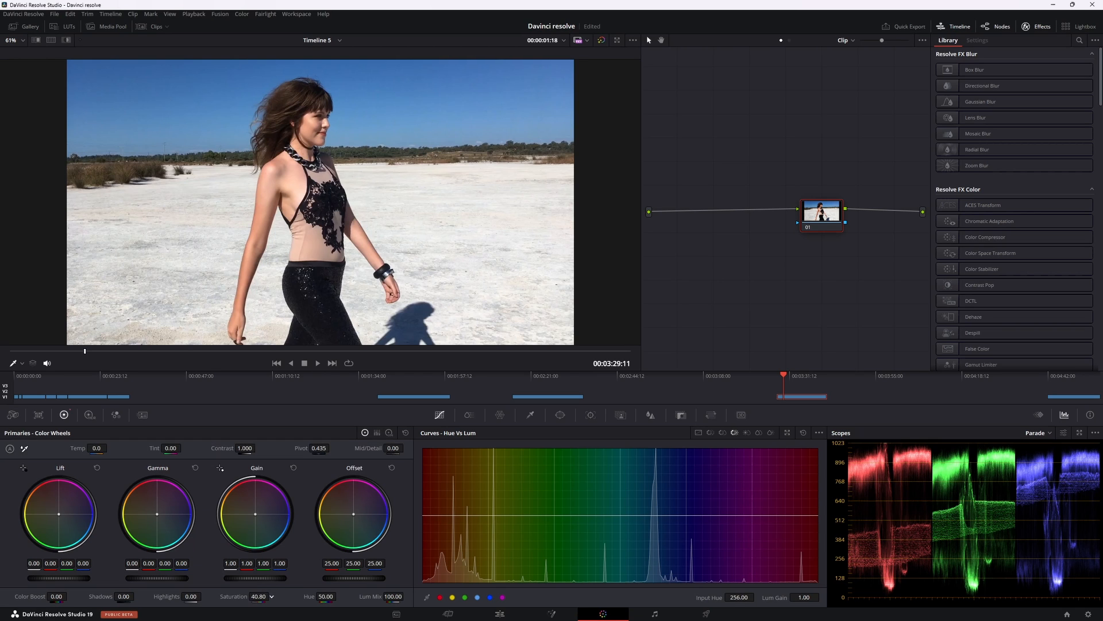
pyautogui.moveTo(258, 596); pyautogui.dragTo(144, 597)
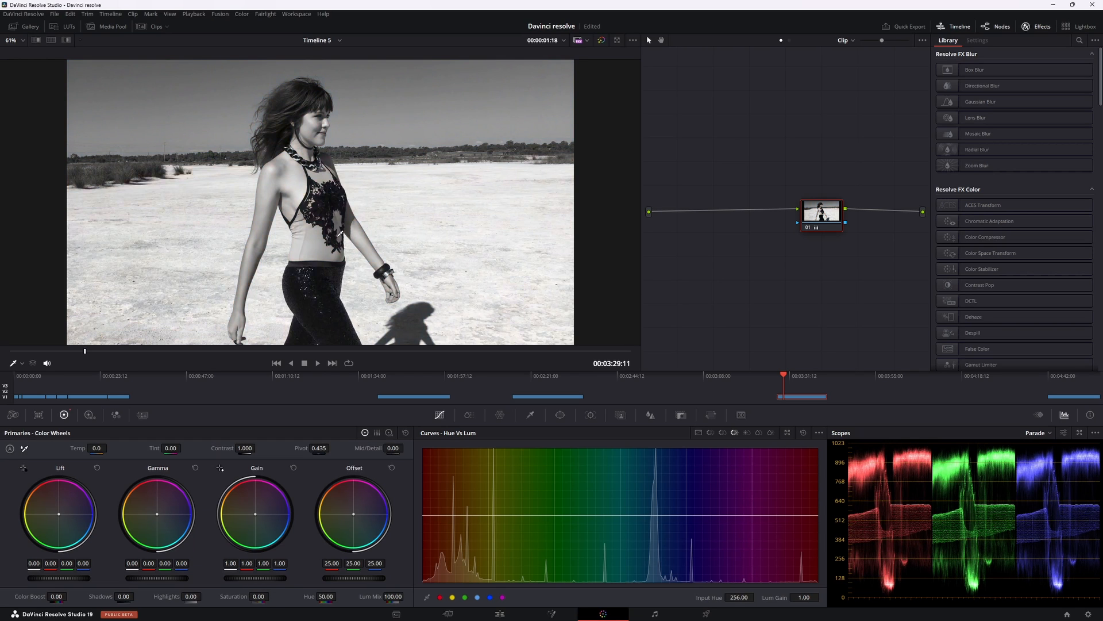
# Step: Try tinting the desaturated node in the RGB Mixer with blue output 0.51 and green output 1.16, and reset the mixer
pyautogui.click(115, 415)
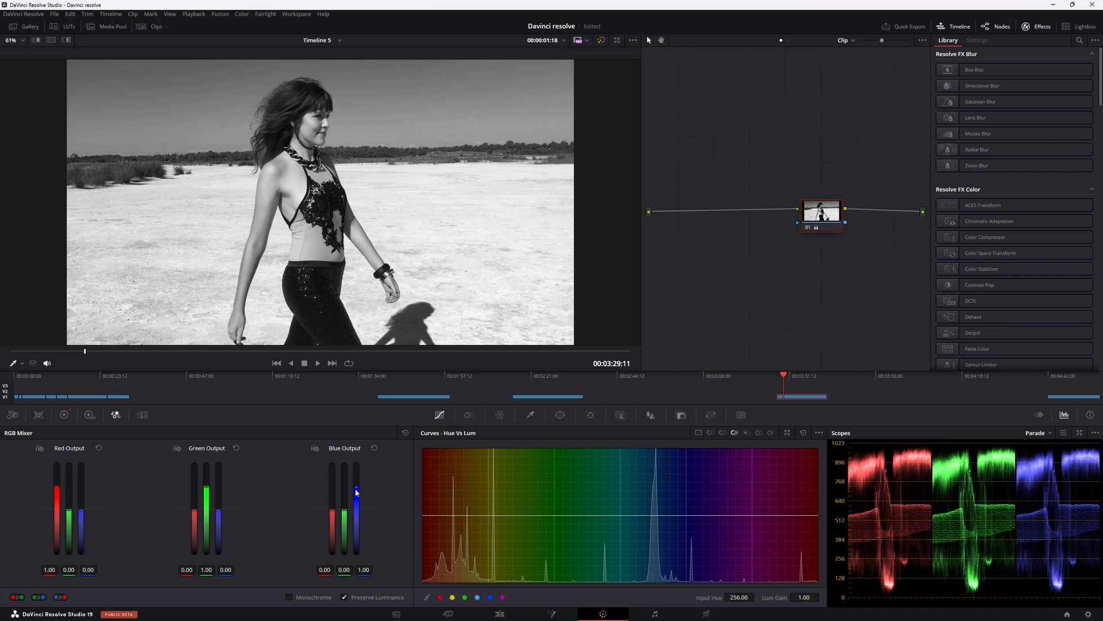
pyautogui.moveTo(357, 487); pyautogui.dragTo(356, 498)
pyautogui.moveTo(209, 499); pyautogui.dragTo(207, 483)
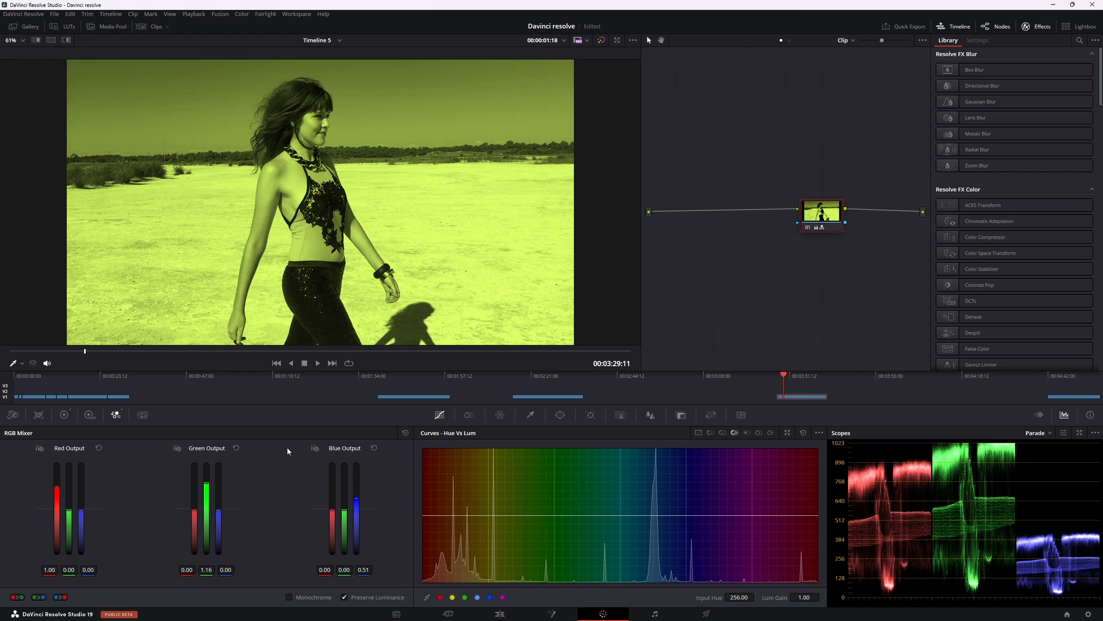
pyautogui.click(402, 433)
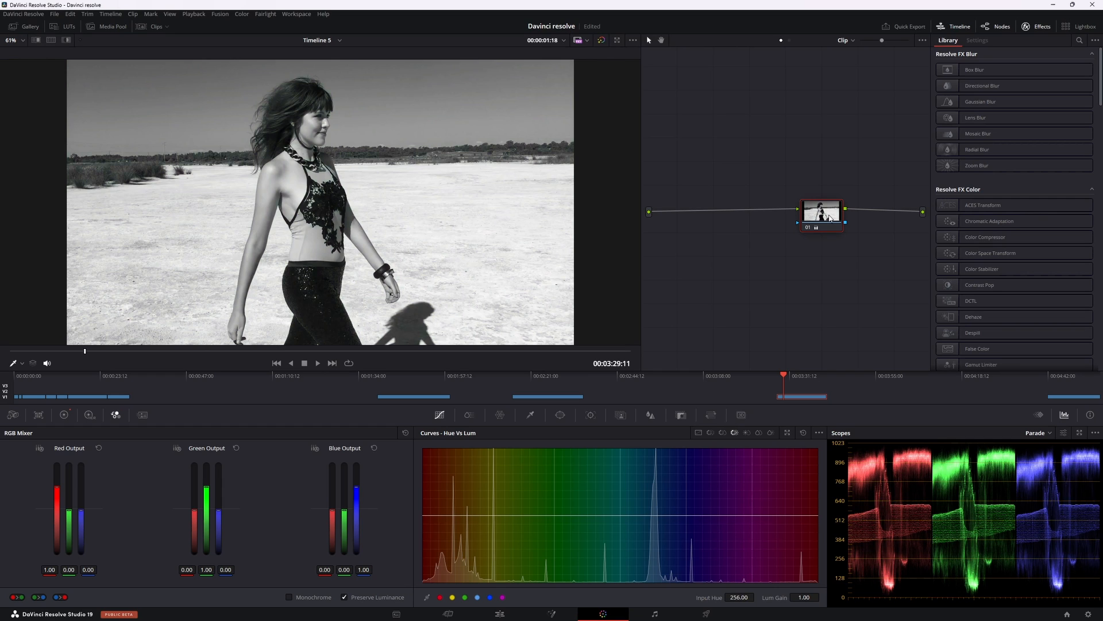
# Step: Add a serial node after the desaturated node and shift its Gain wheel toward magenta, about red 1.49, green 0.80 and blue 1.53
pyautogui.hotkey('alt', 's')
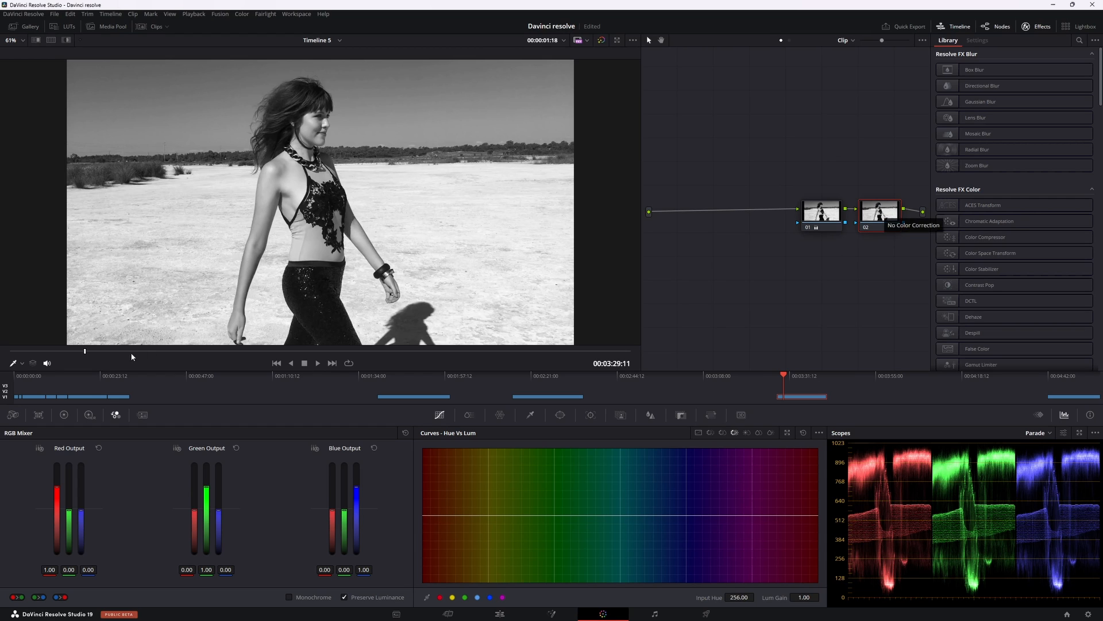
pyautogui.click(64, 415)
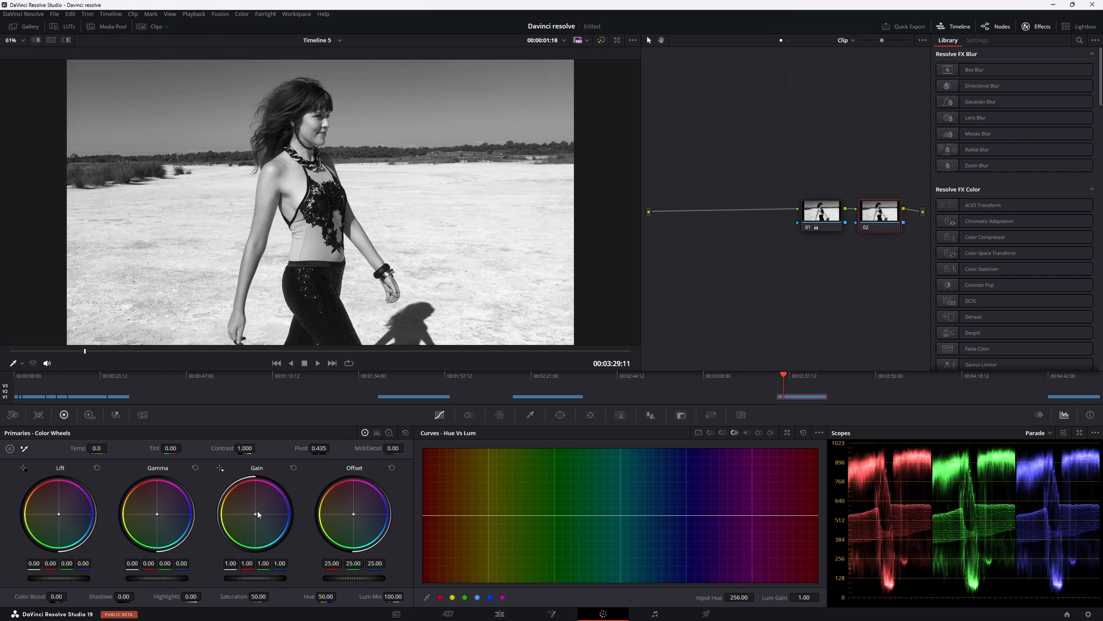
pyautogui.moveTo(256, 517); pyautogui.dragTo(264, 504)
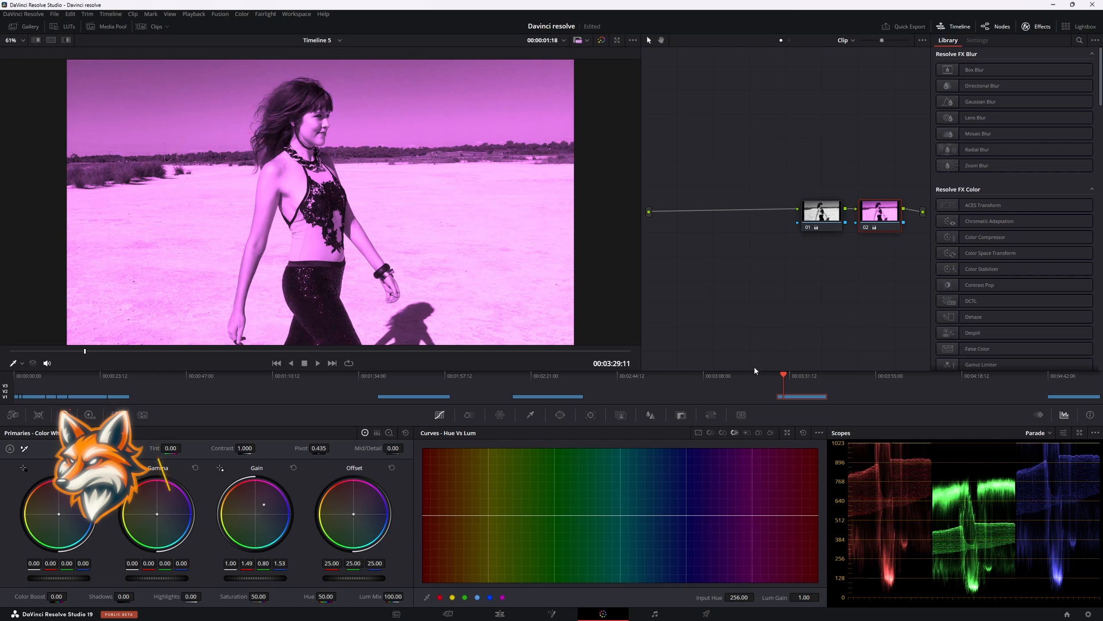